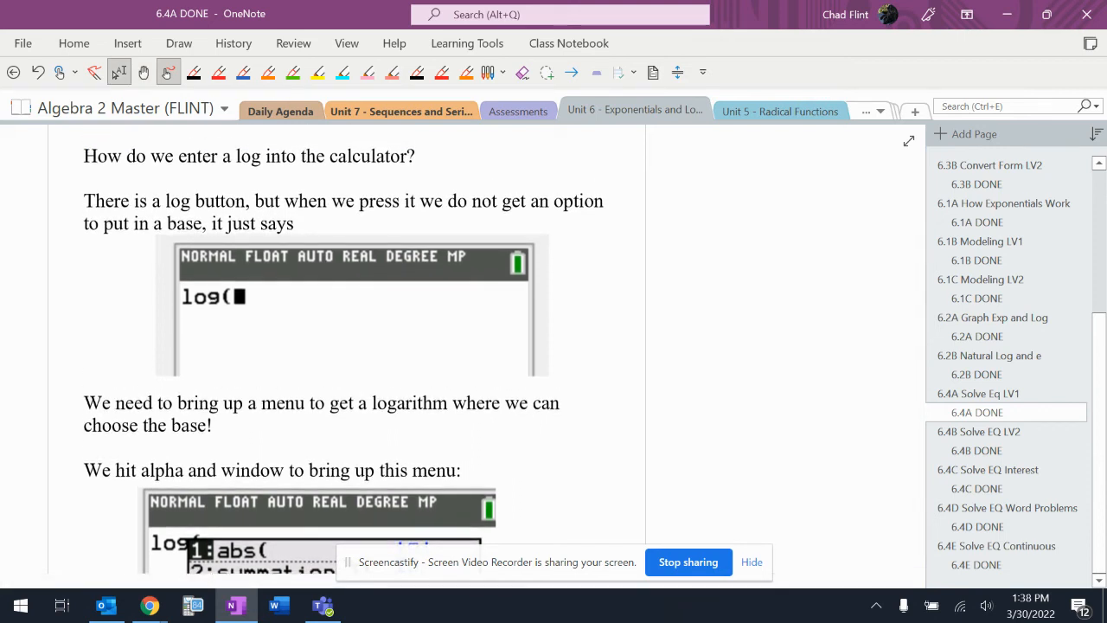
scroll(346, 346, down, 1)
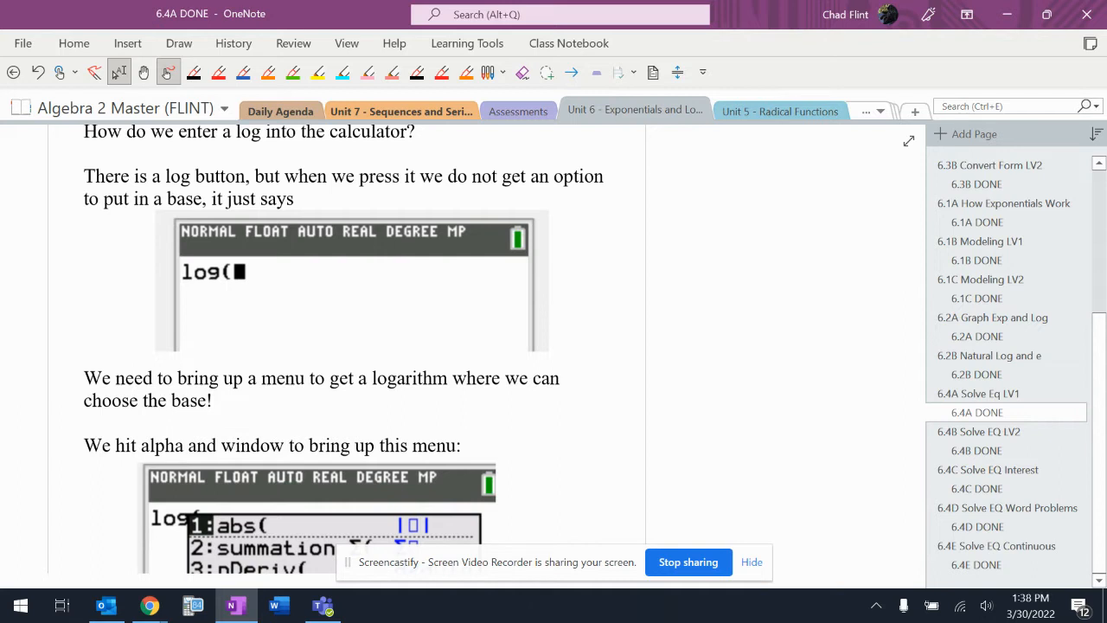
scroll(346, 346, down, 3)
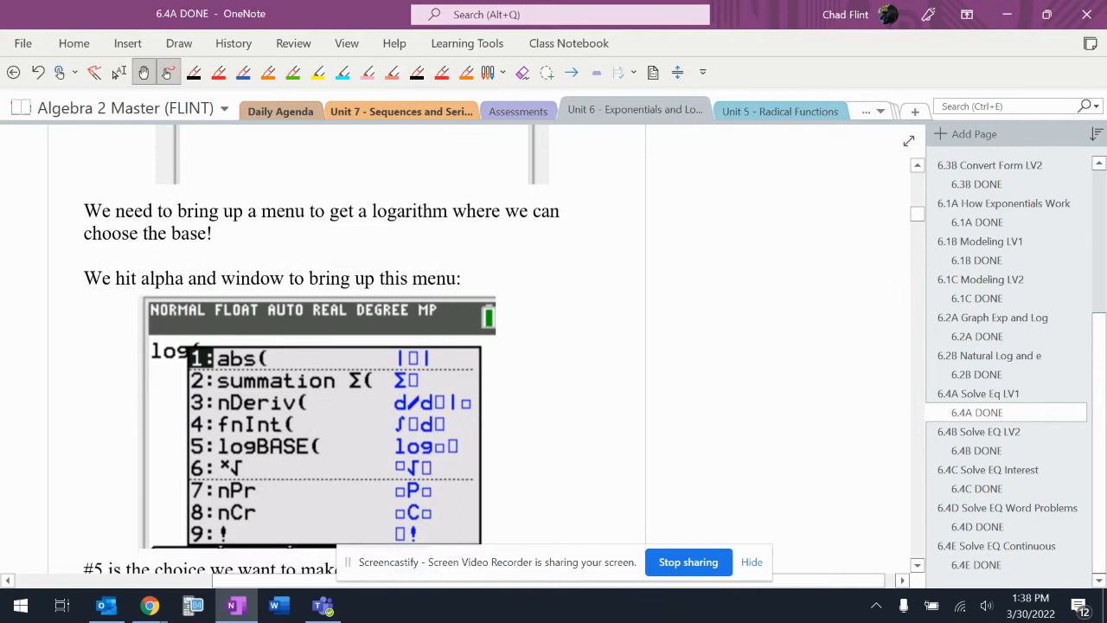
Highlight 'alpha', 'window' and the '5:logBASE(' menu option in yellow
drag(146, 205, 290, 201)
drag(185, 370, 338, 371)
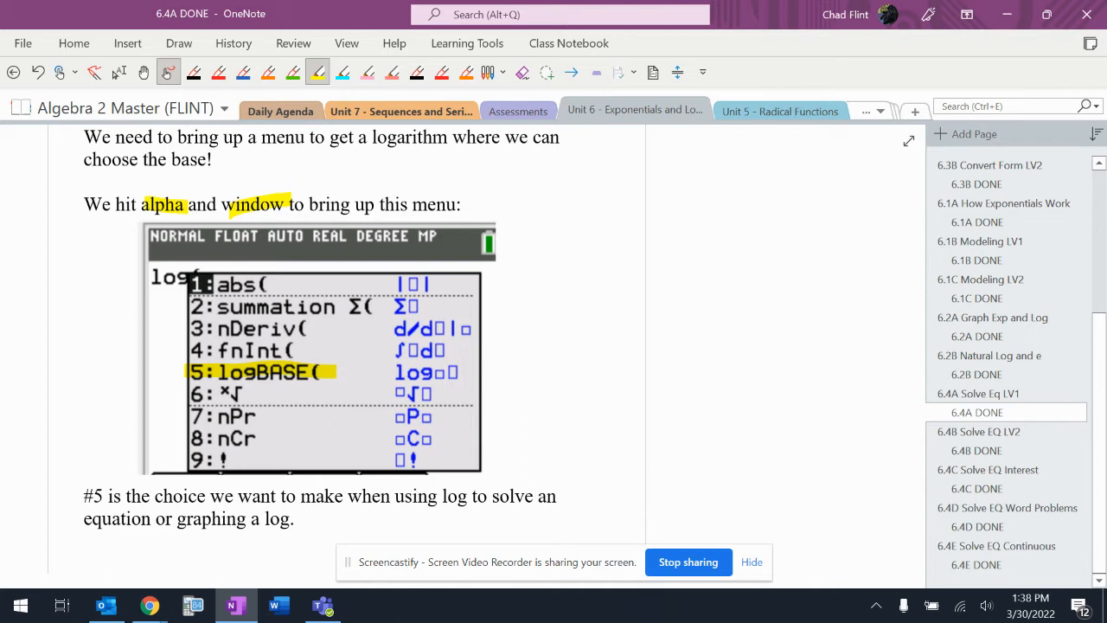
Handwrite the example log₅(122) in blue ink beside the calculator menu image
click(243, 72)
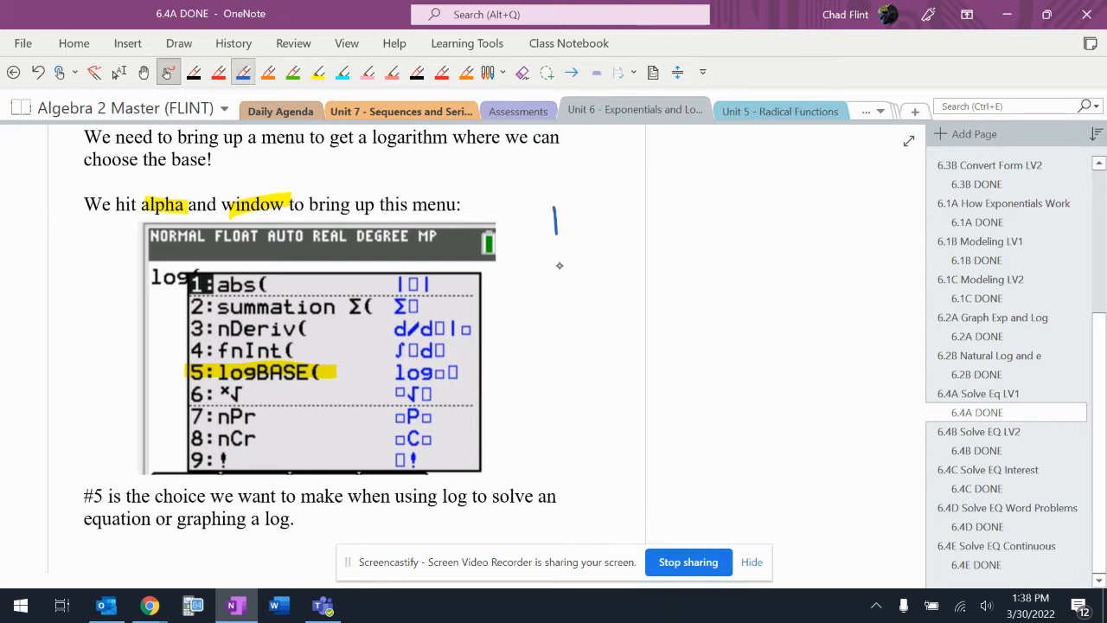
drag(554, 207, 571, 333)
drag(580, 286, 614, 353)
drag(636, 298, 644, 338)
drag(662, 207, 666, 290)
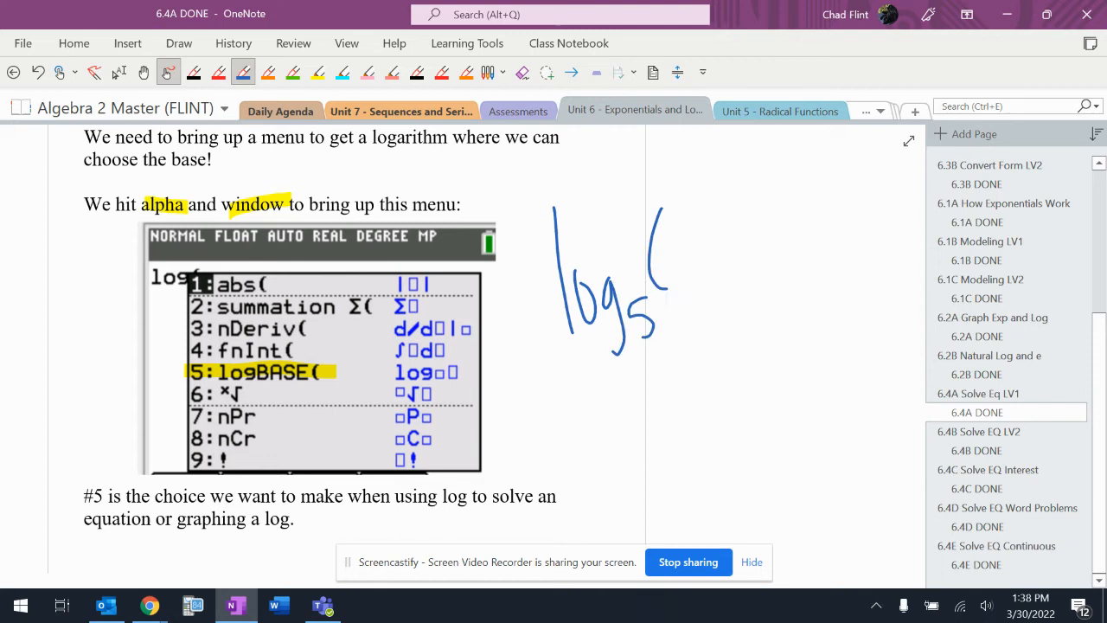
drag(685, 222, 687, 280)
mouse_move(691, 227)
mouse_down()
mouse_move(723, 256)
mouse_move(748, 251)
mouse_up()
drag(741, 199, 742, 284)
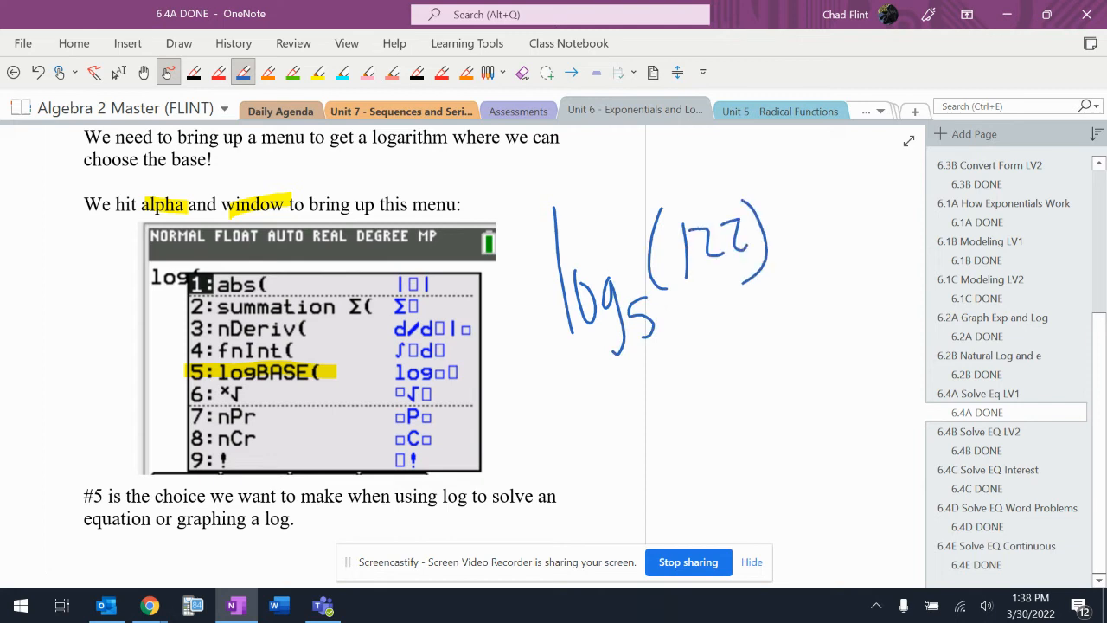